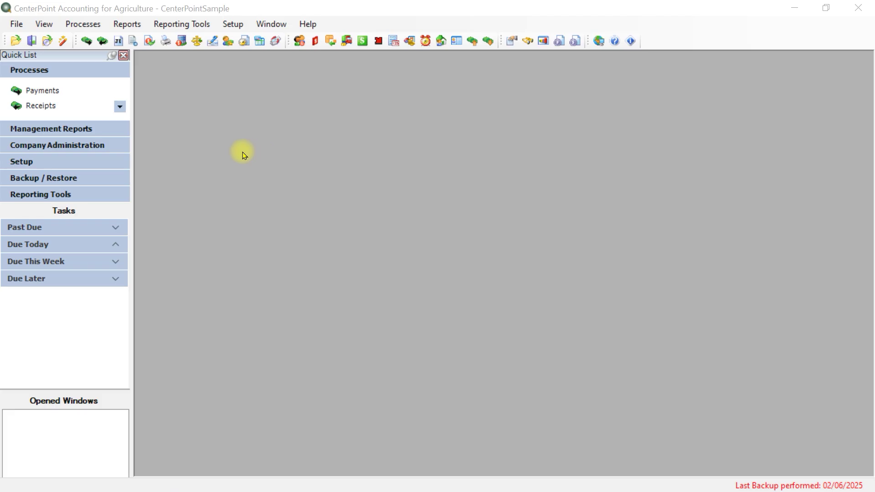
Step: Open the CenterPoint Farns Budget from the saved budgets, keeping its existing budget properties
left_click(163, 25)
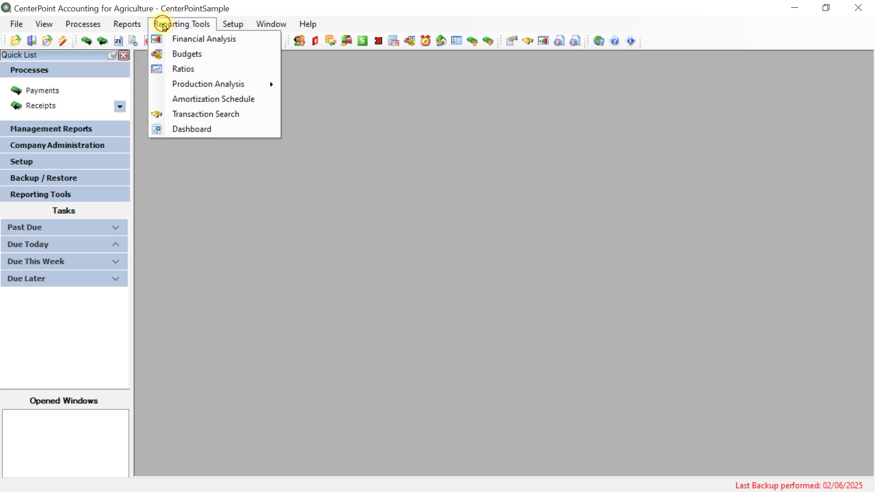
left_click(179, 55)
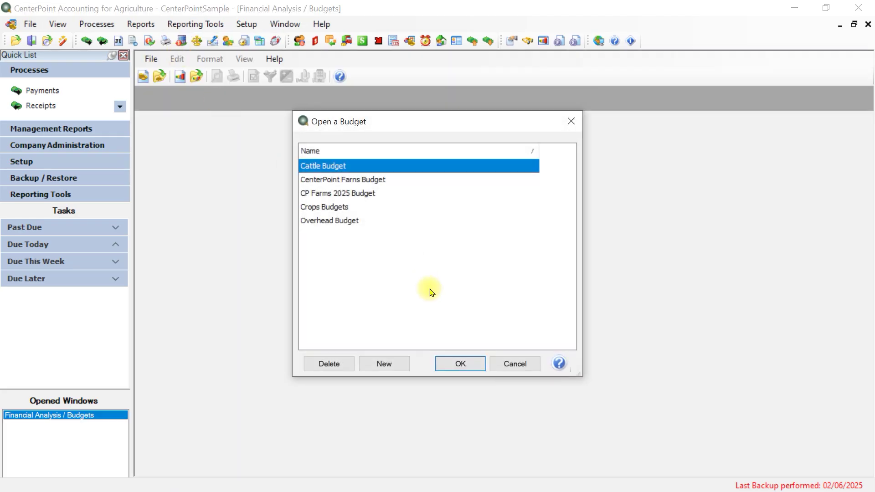
left_click(376, 182)
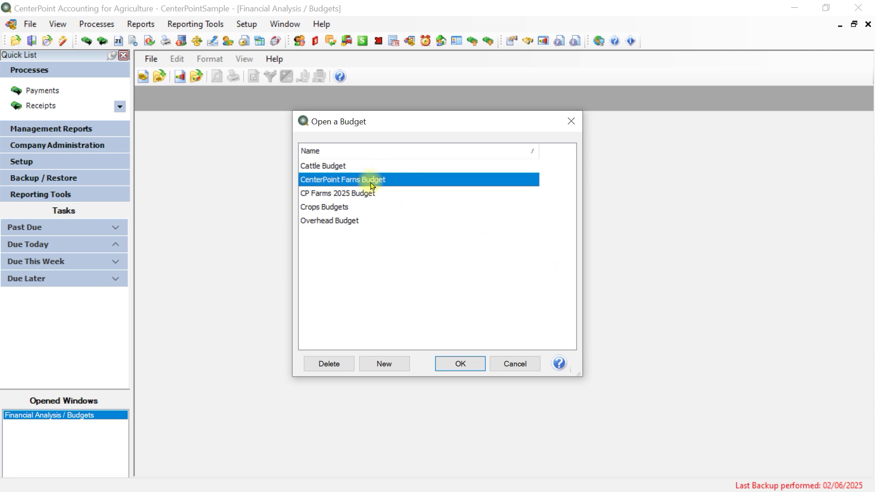
left_click(458, 367)
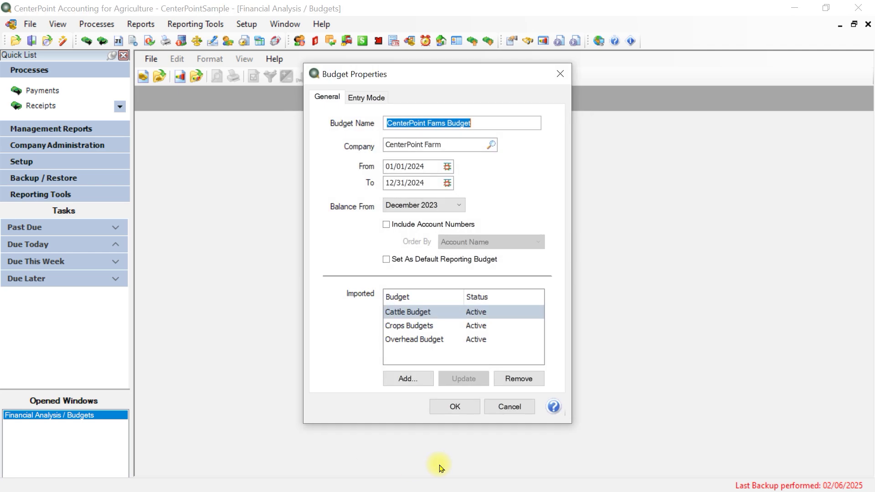
left_click(454, 407)
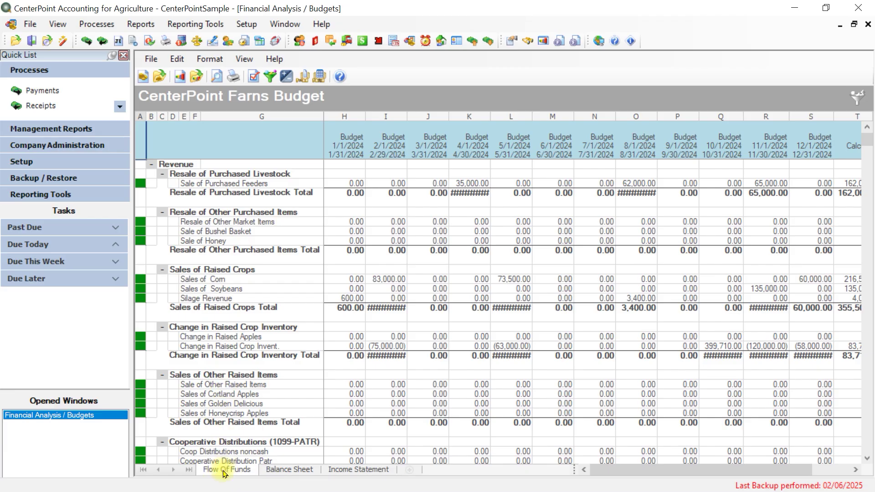
Step: Apply the predefined Quarterly layout to the budget with Budget data and Book Value values, without adding filters
left_click(333, 471)
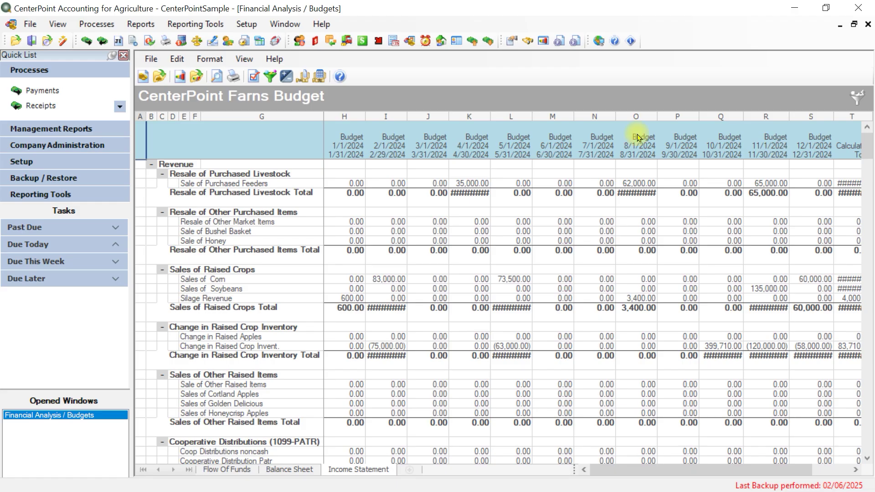
left_click(209, 59)
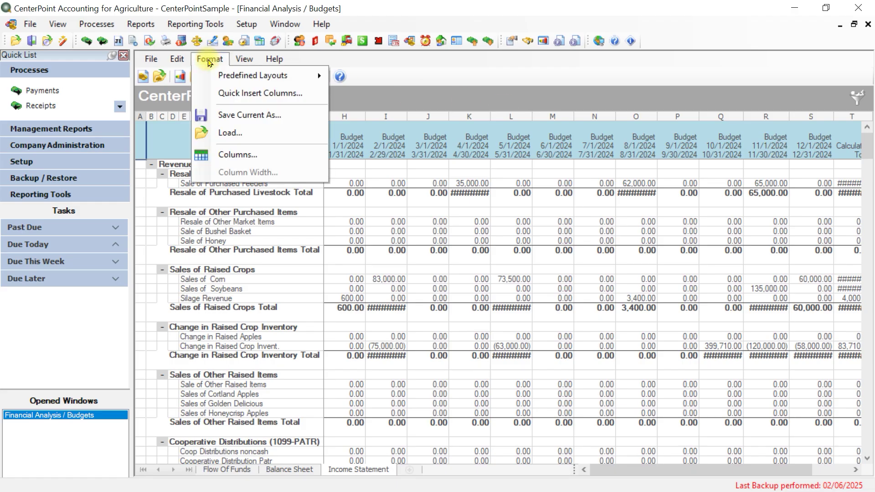
mouse_move(230, 77)
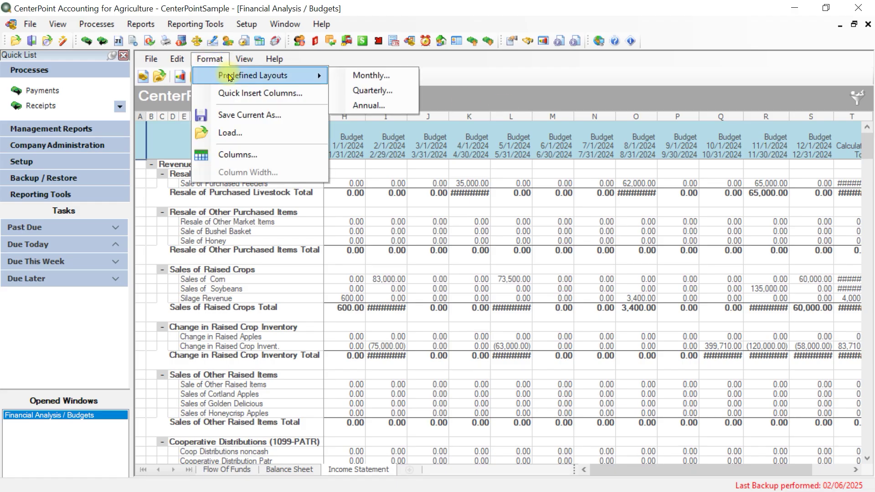
left_click(372, 91)
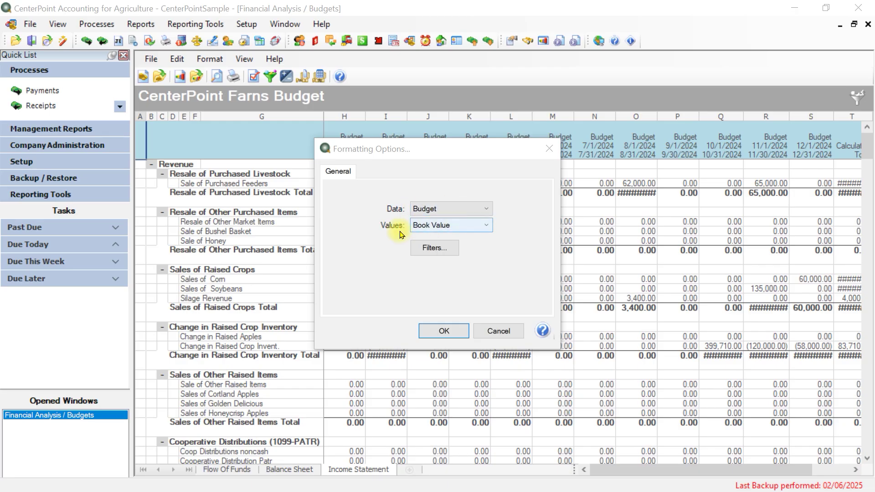
left_click(478, 229)
left_click(475, 227)
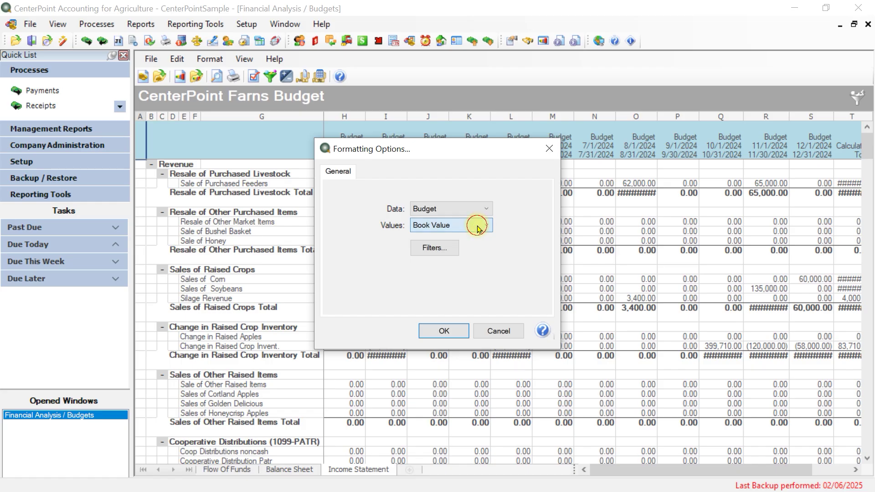
left_click(433, 249)
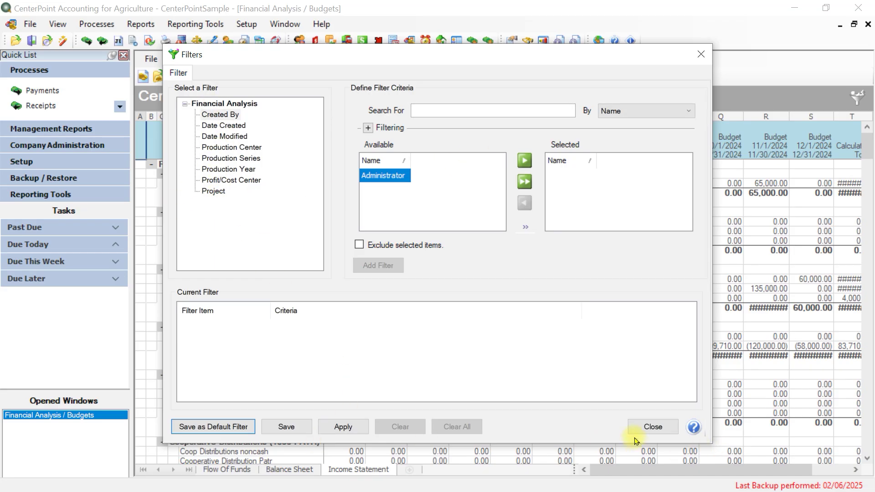
left_click(654, 426)
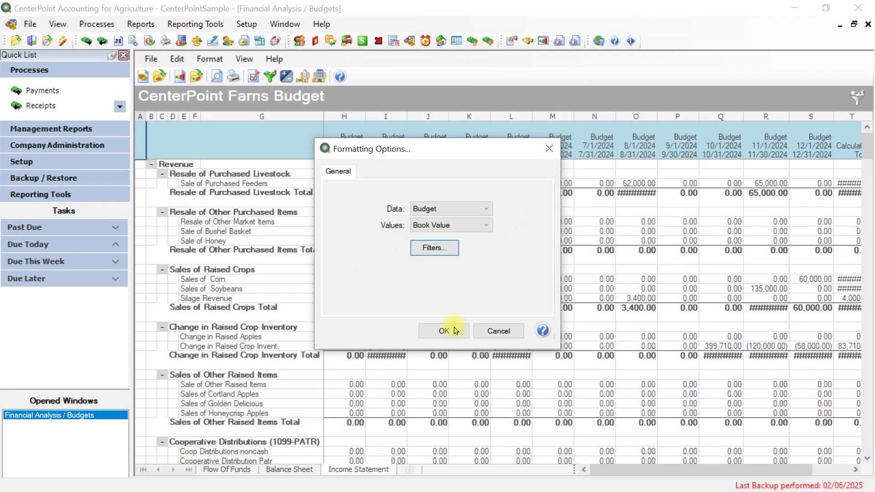
left_click(434, 330)
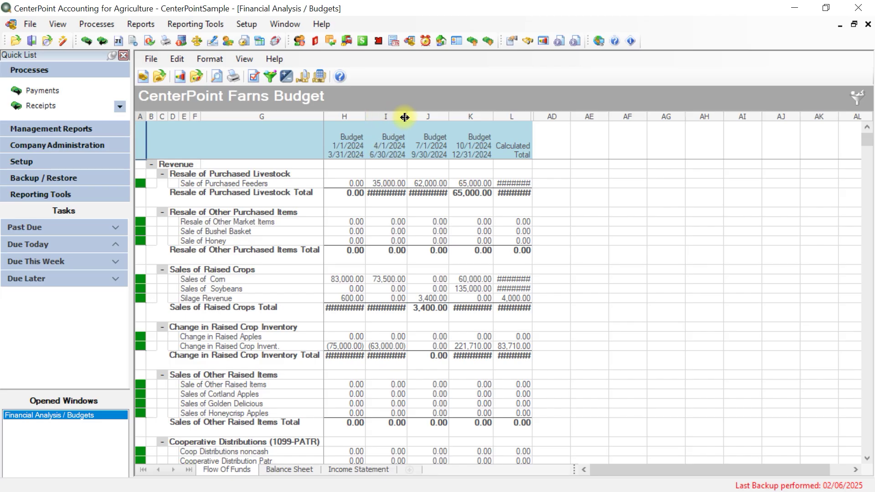
Step: Widen the quarterly and Calculated Total columns so their amounts fit, and display the budget without cents
left_click_drag(405, 118, 415, 117)
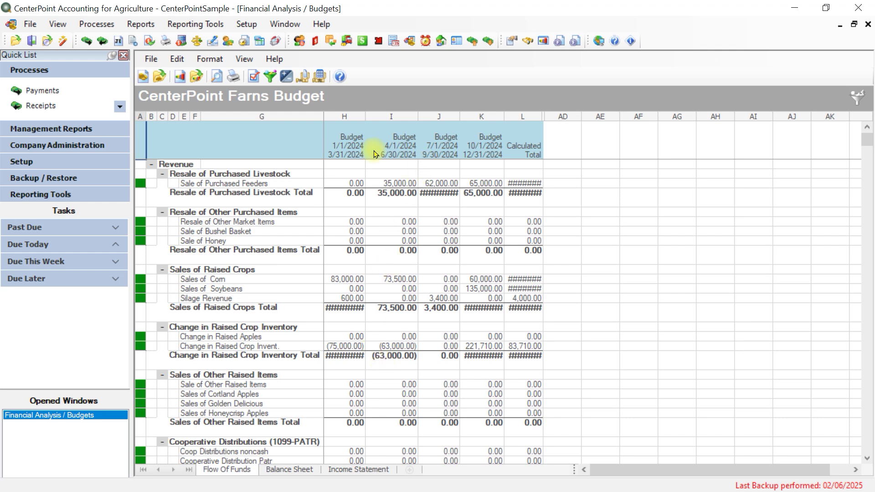
left_click(348, 144)
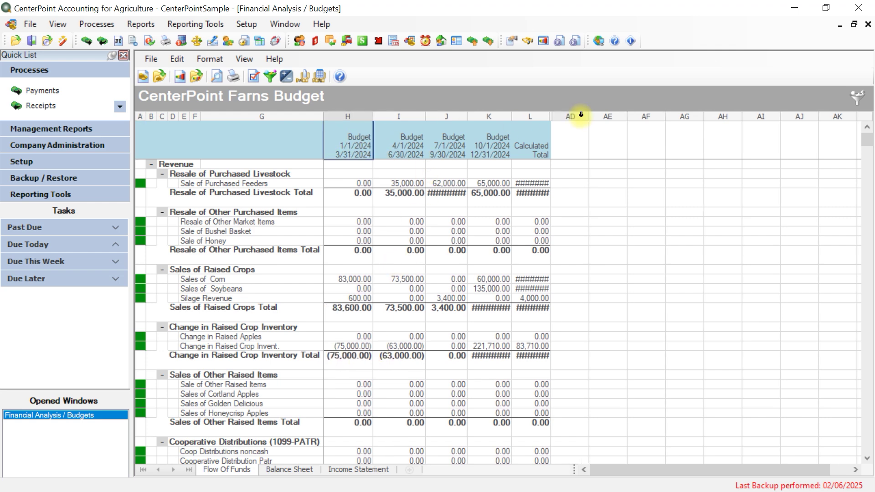
left_click(457, 144)
left_click(502, 144)
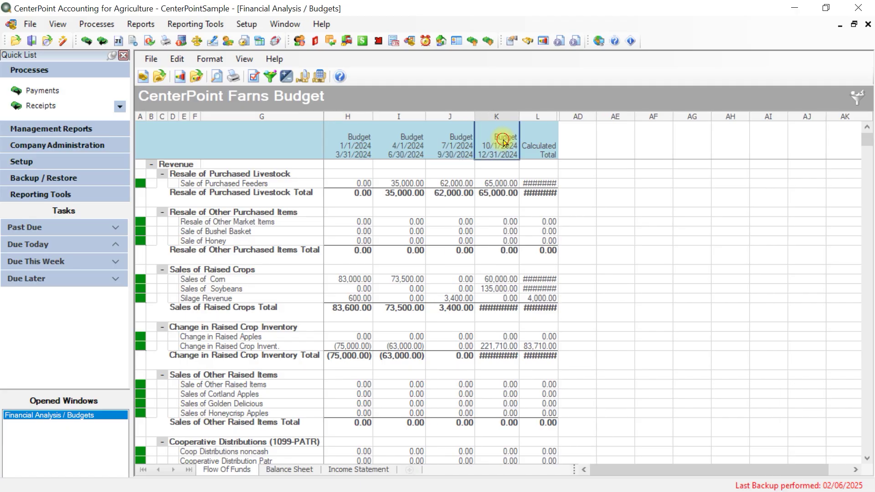
left_click(549, 145)
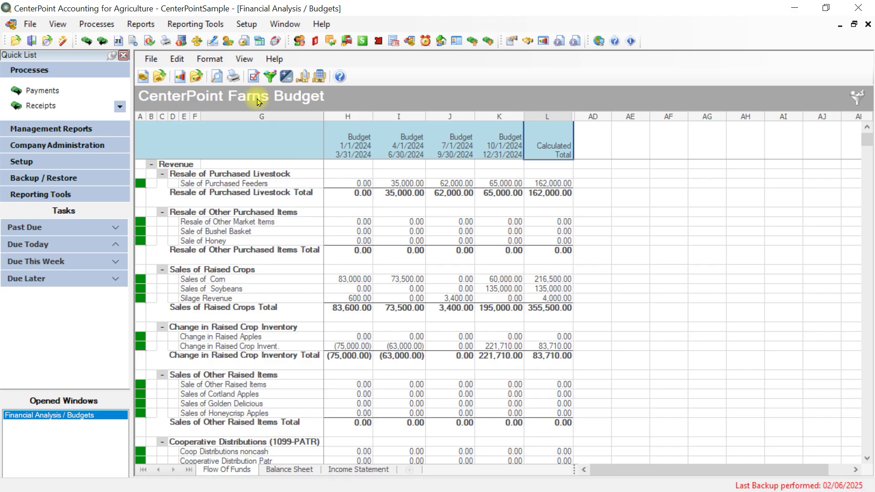
left_click(246, 62)
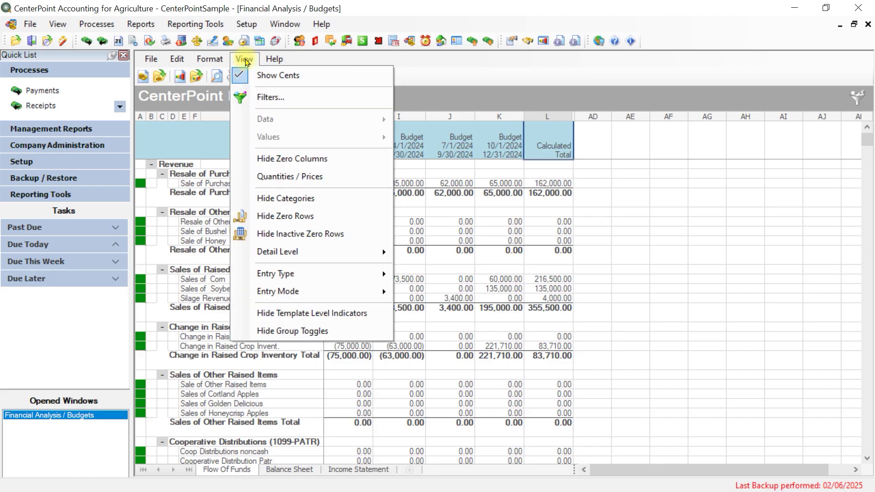
left_click(293, 79)
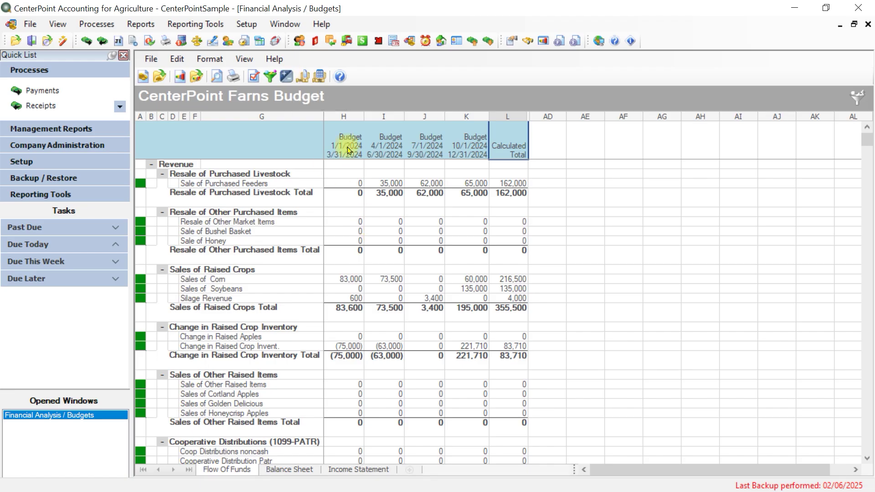
Step: Review the quantity and price display options for the budget without enabling any of them
left_click(245, 60)
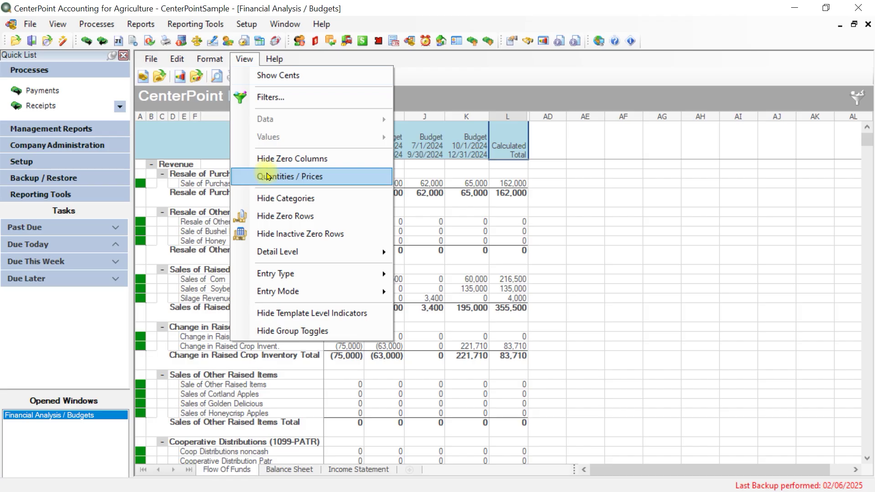
left_click(300, 177)
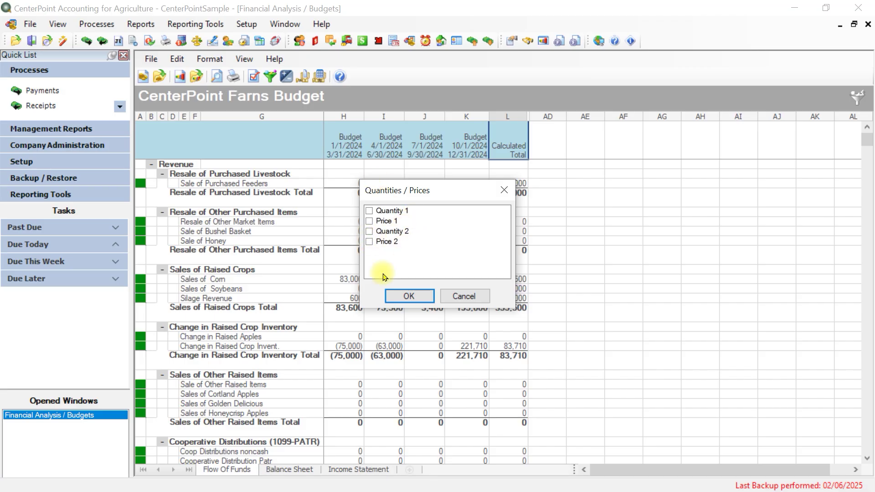
left_click(413, 297)
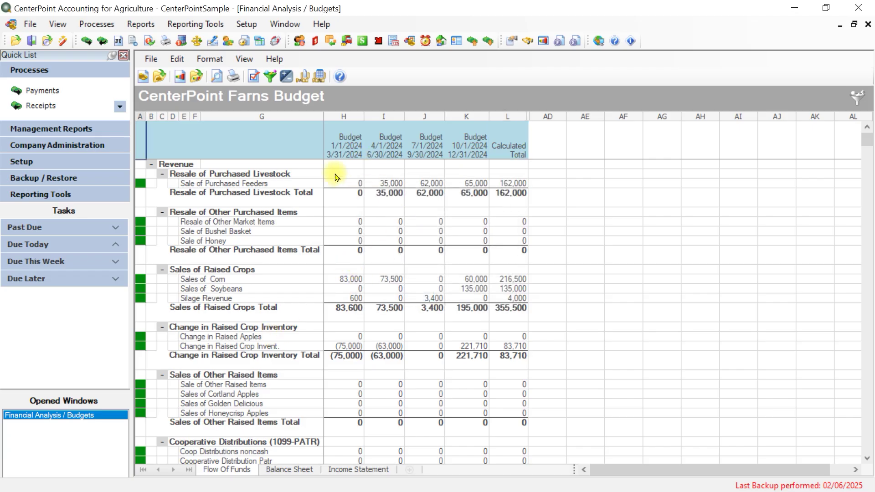
left_click(245, 60)
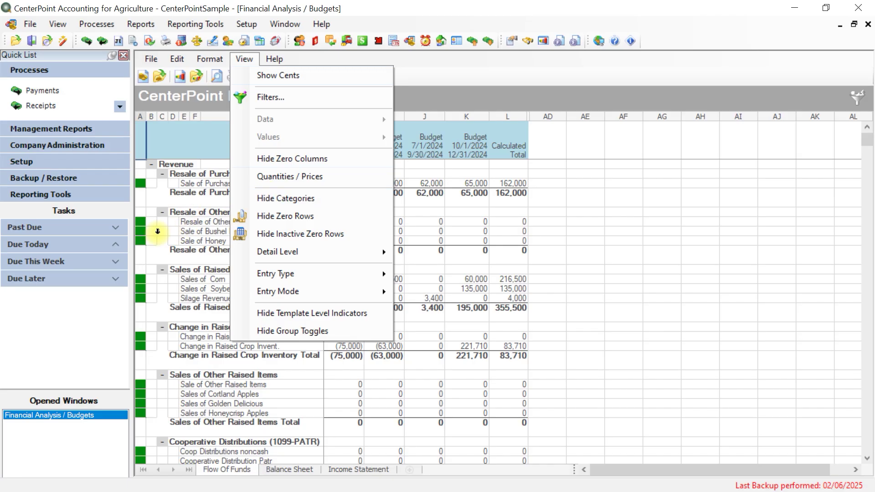
left_click(627, 246)
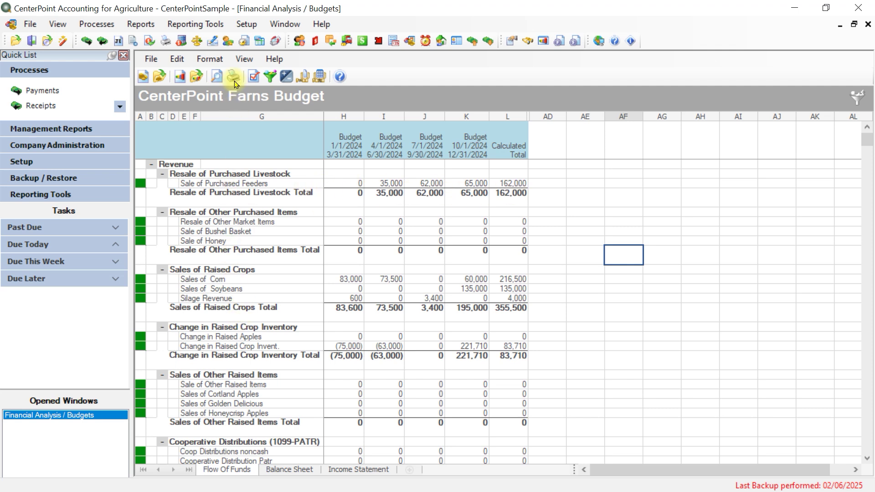
Step: Hide the account categories in the Flow Of Funds sheet, and show them again
left_click(244, 59)
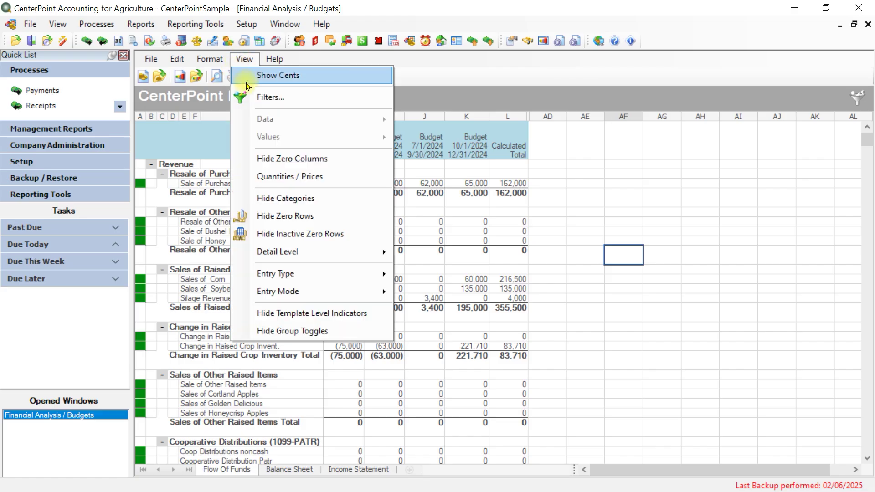
left_click(263, 198)
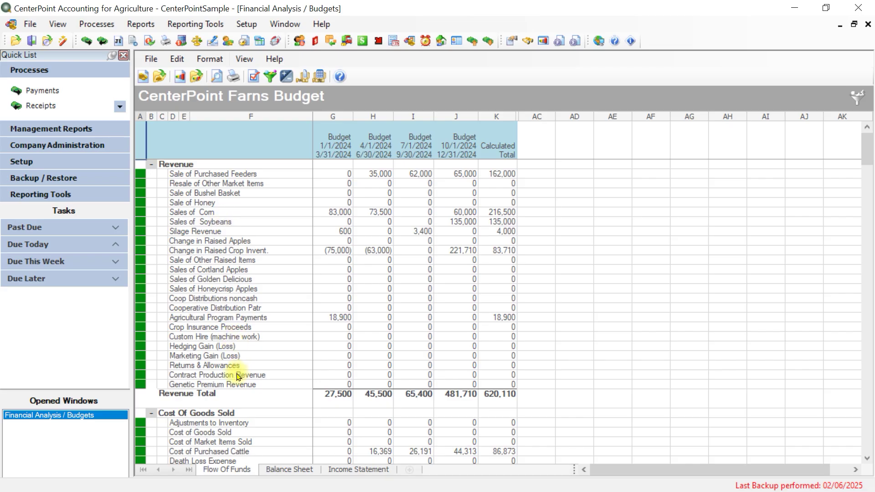
left_click(244, 63)
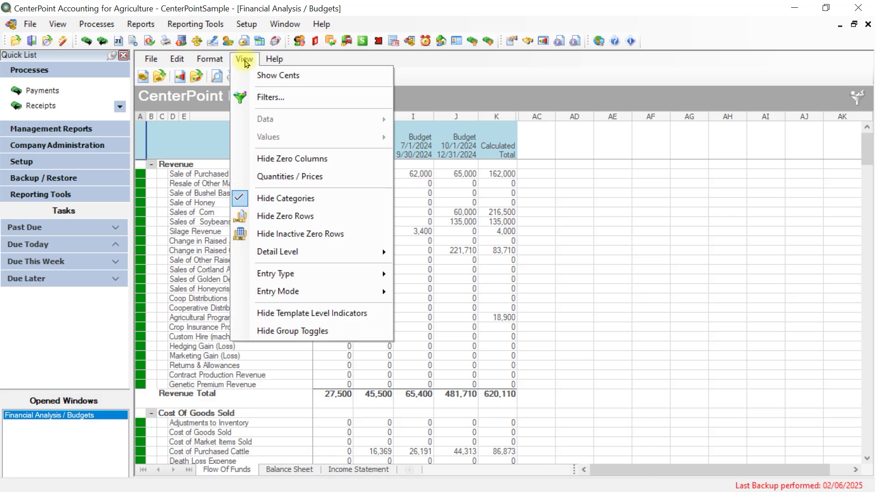
left_click(244, 202)
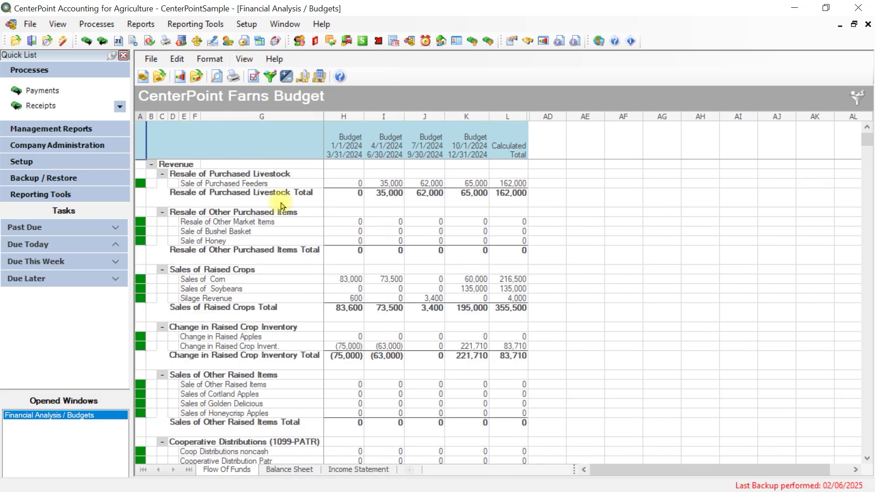
Step: Hide the zero rows in the Flow Of Funds sheet and set its detail level to Category
left_click(240, 60)
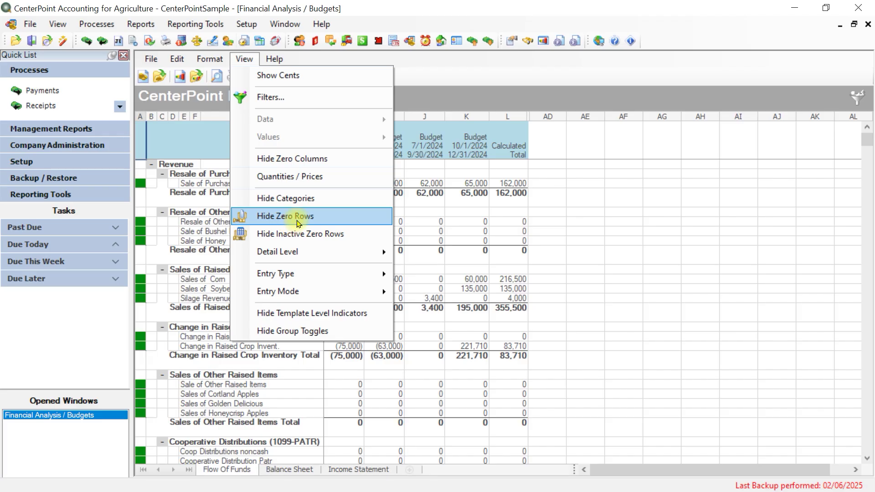
left_click(296, 221)
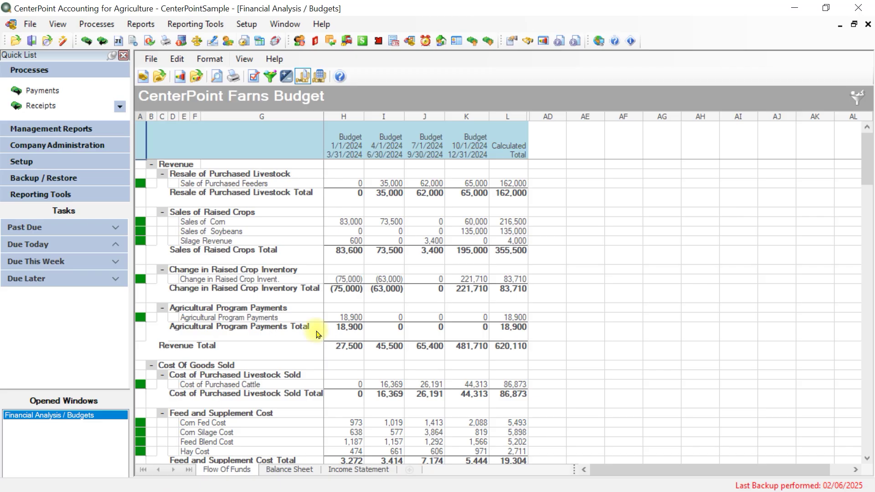
left_click(244, 59)
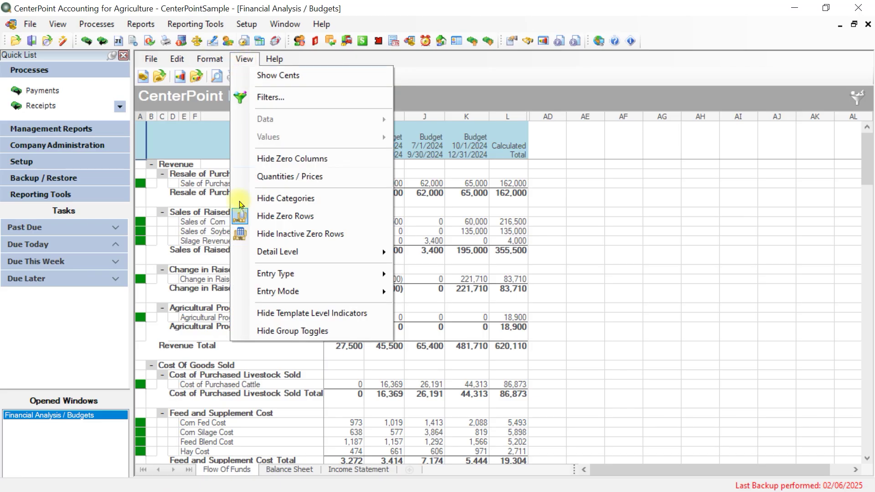
mouse_move(252, 254)
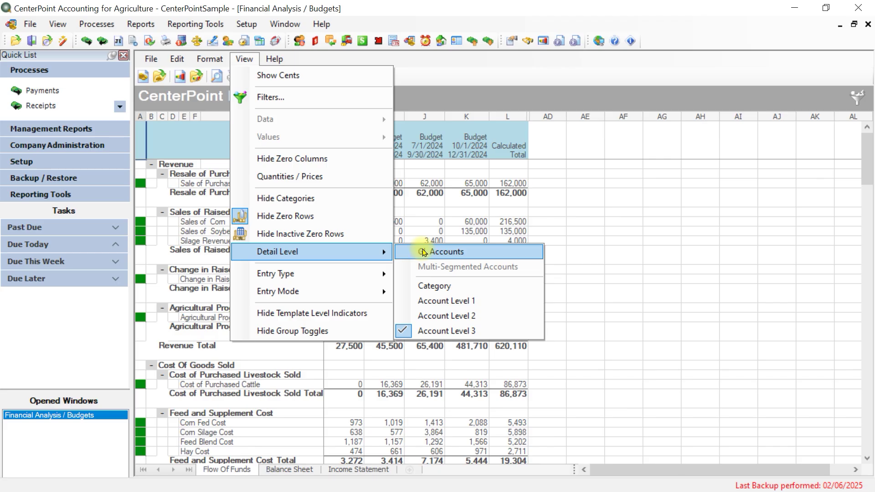
left_click(426, 285)
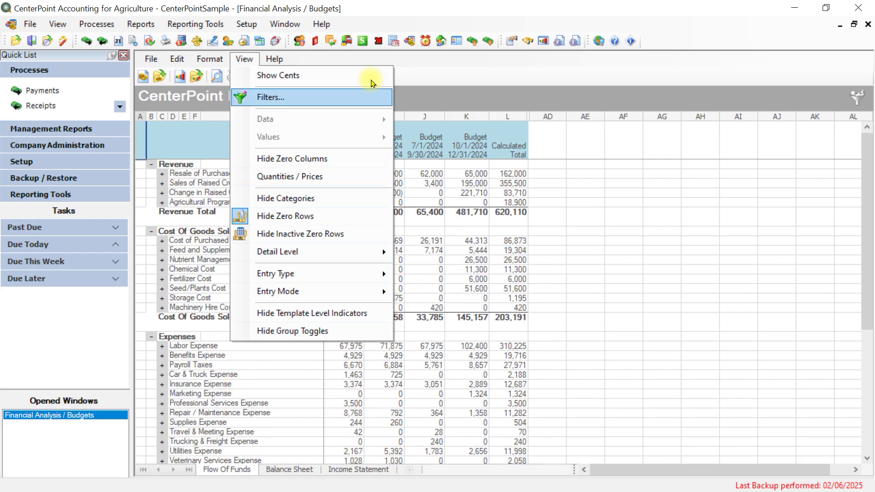
left_click(661, 214)
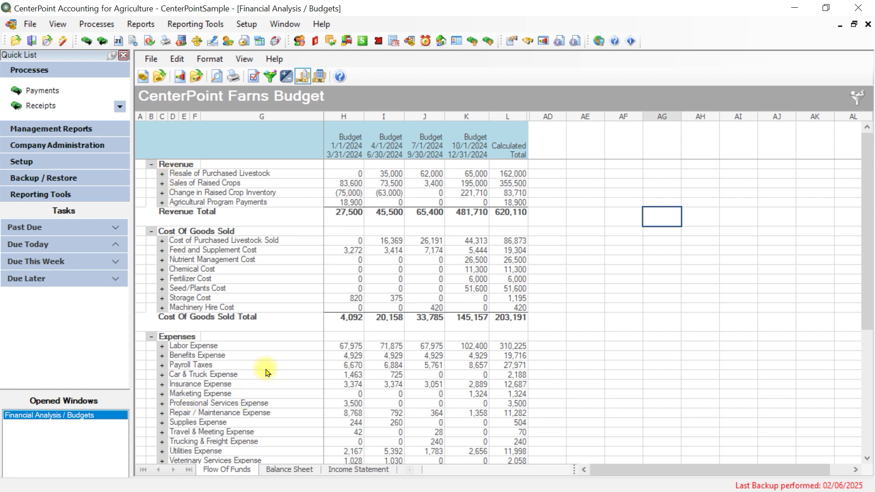
Step: Set the detail level of the Flow Of Funds sheet to Account Level 3
left_click(244, 57)
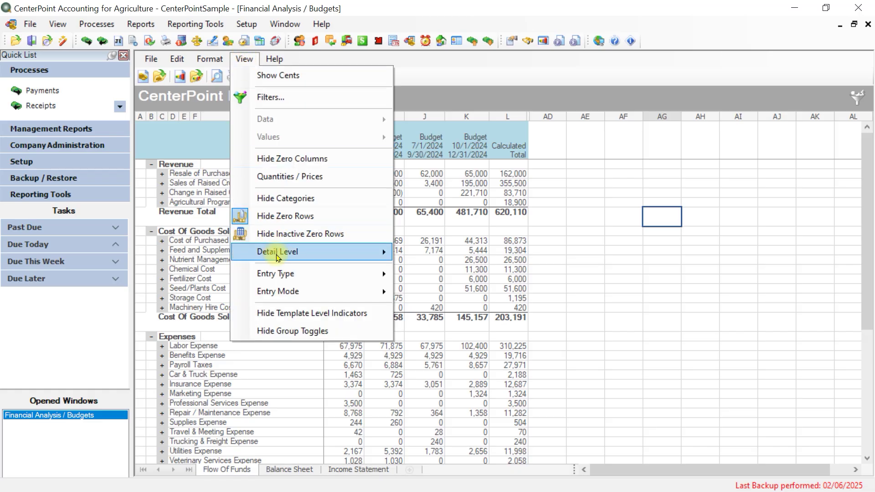
mouse_move(279, 252)
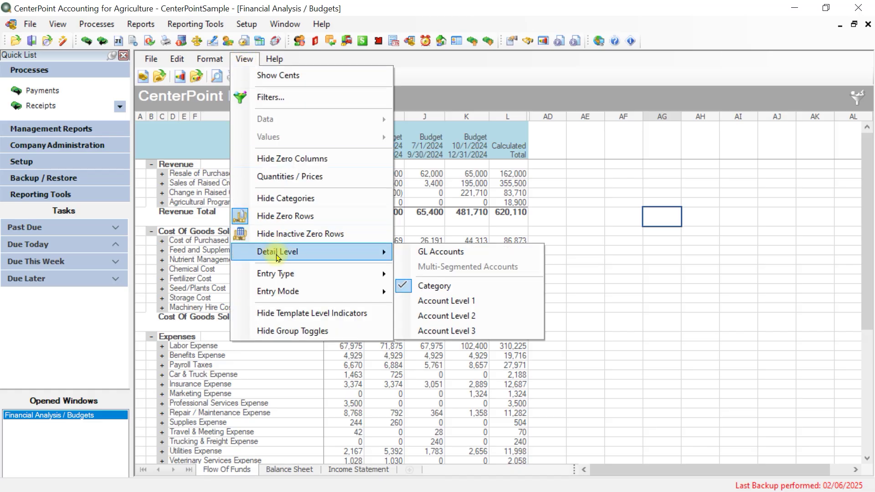
left_click(454, 330)
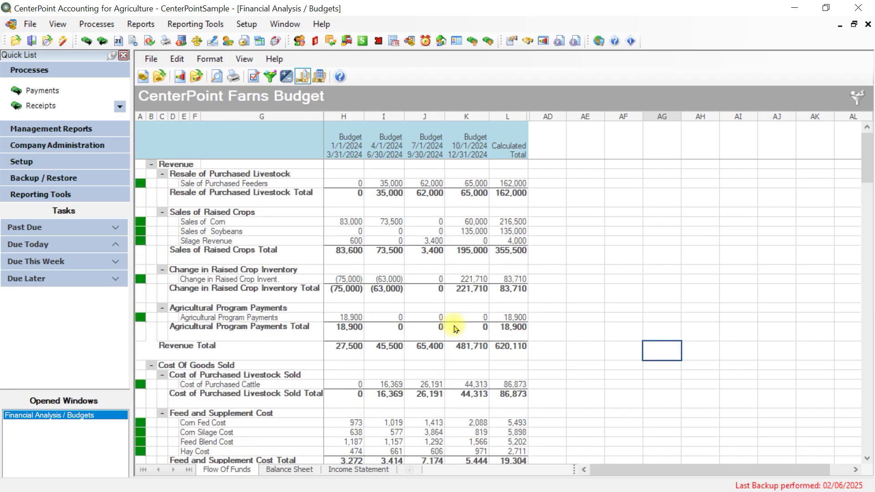
Step: Hide the template level indicators and the group toggles in the Flow Of Funds sheet
left_click(250, 63)
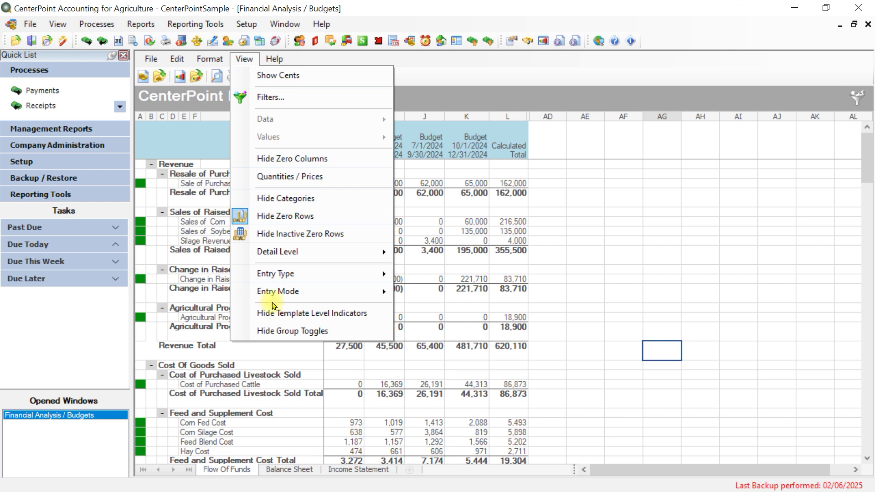
left_click(295, 313)
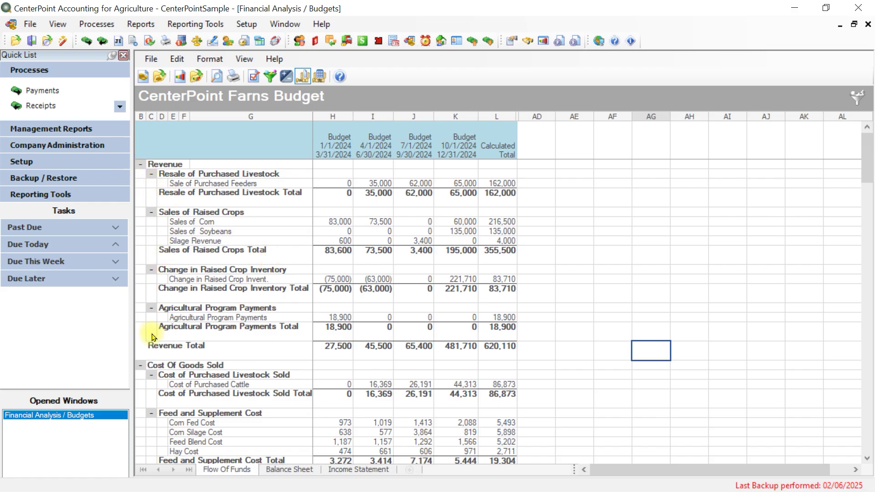
left_click(151, 175)
left_click(151, 176)
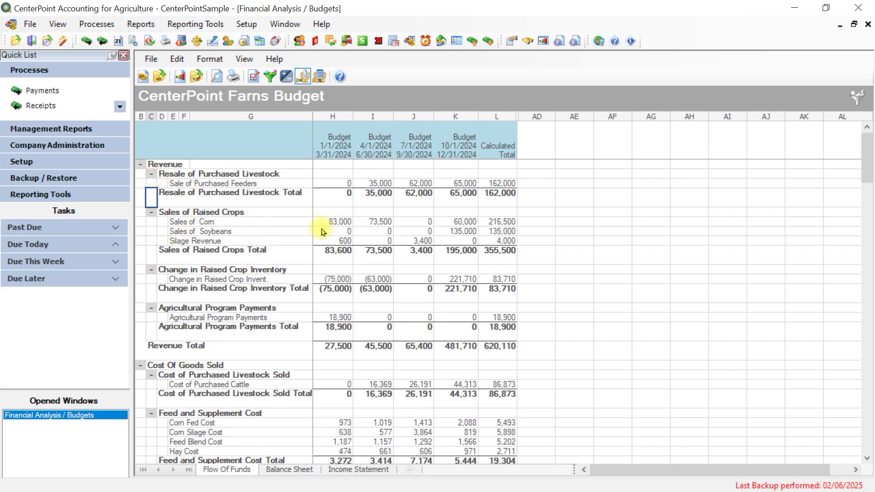
left_click(246, 59)
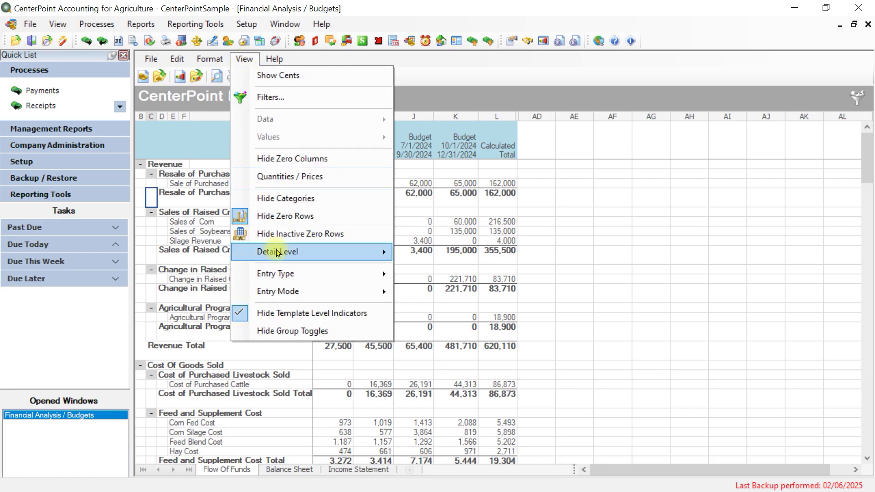
left_click(263, 334)
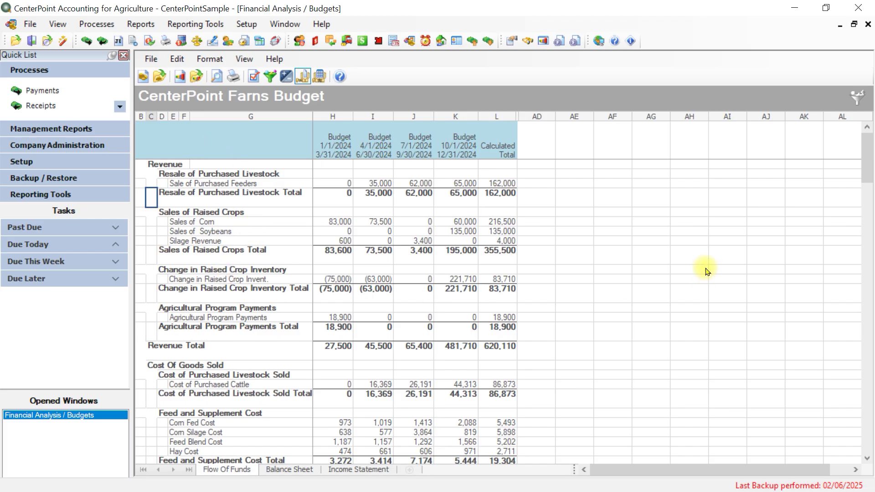
Step: Open the page setup for the Flow Of Funds sheet and set its footer to "Page &P of &N"
left_click(149, 59)
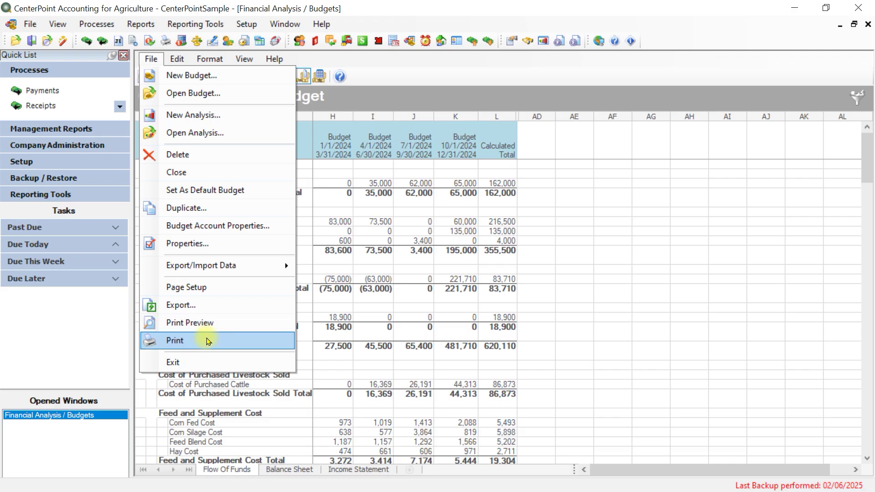
left_click(199, 290)
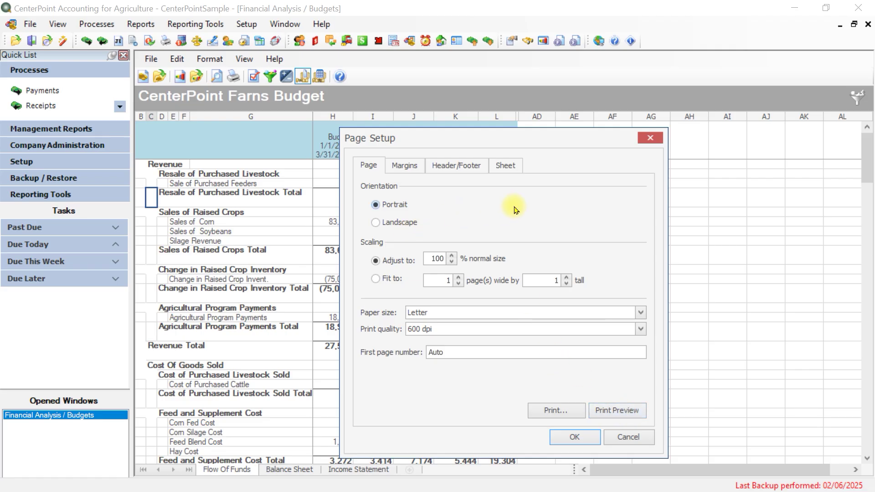
left_click(407, 167)
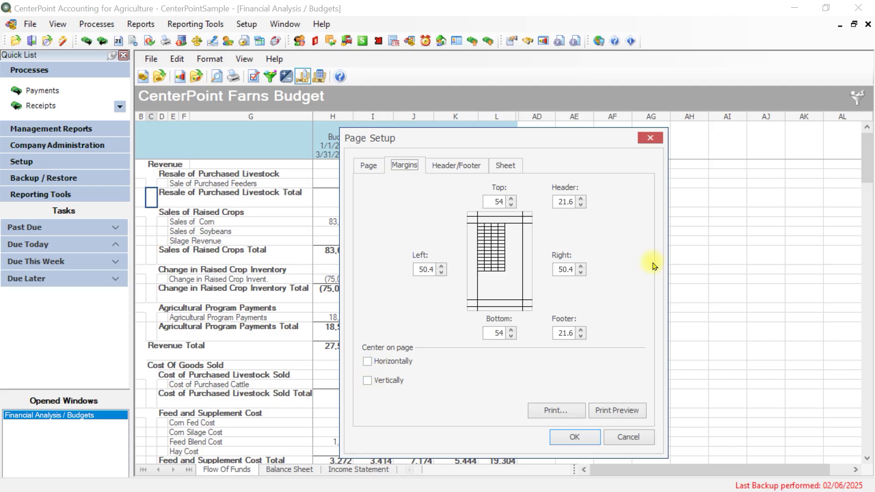
left_click(462, 166)
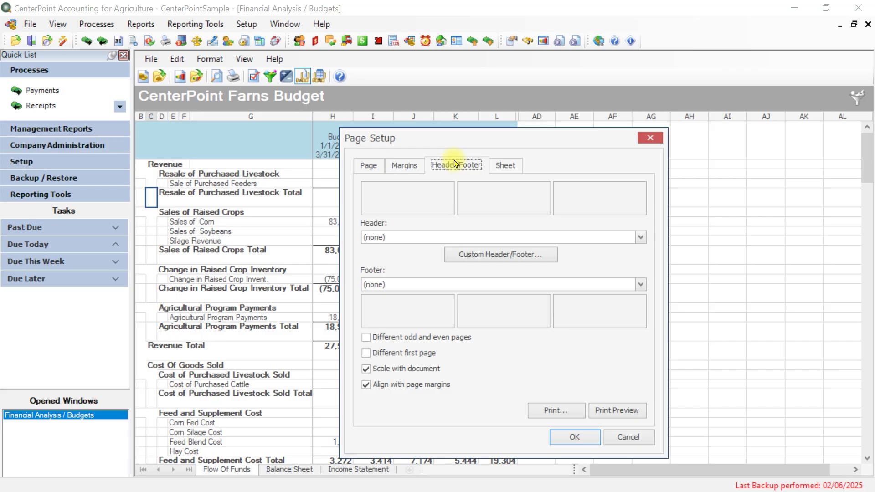
left_click(639, 285)
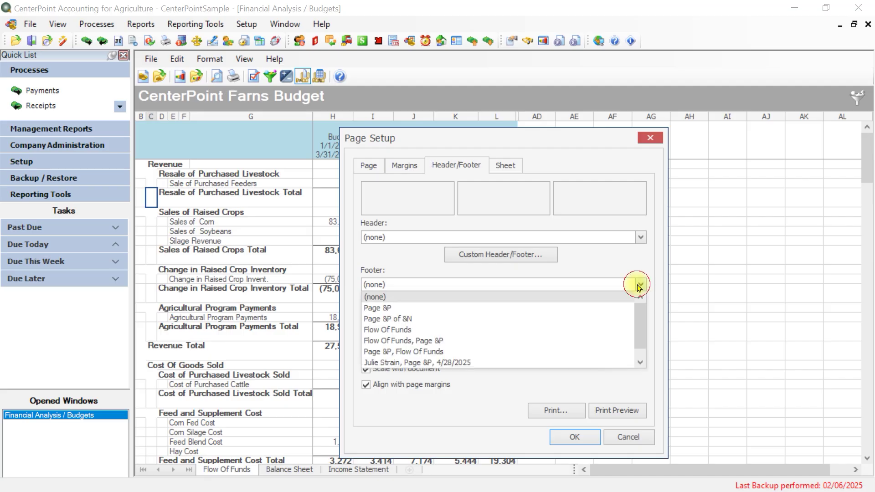
left_click(412, 319)
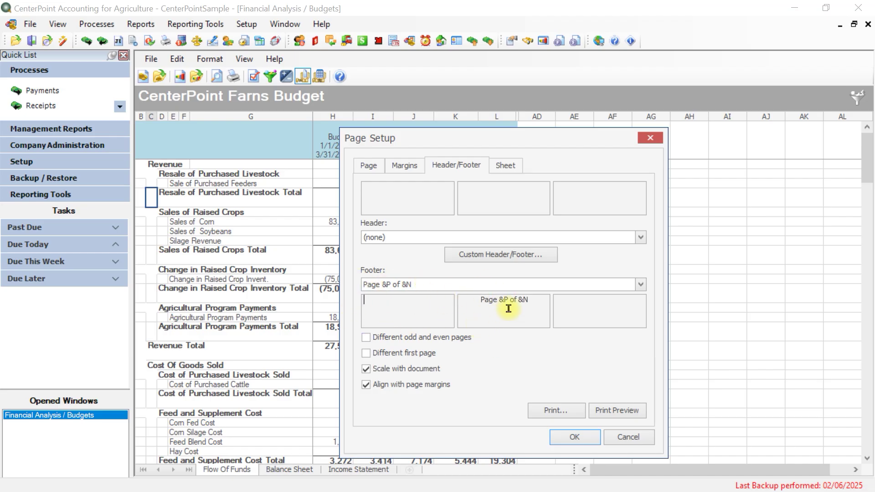
Step: Add a custom center header reading "CenterPoint Farms Budget" to the printed pages
left_click(495, 261)
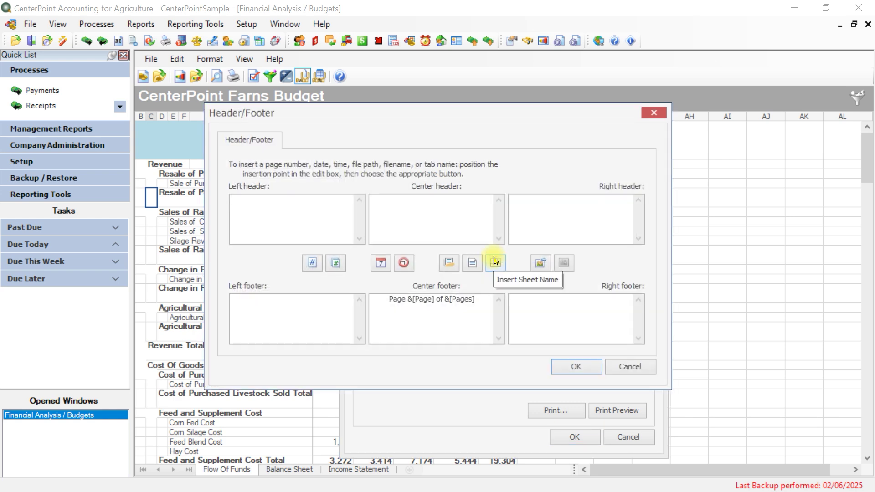
left_click(450, 217)
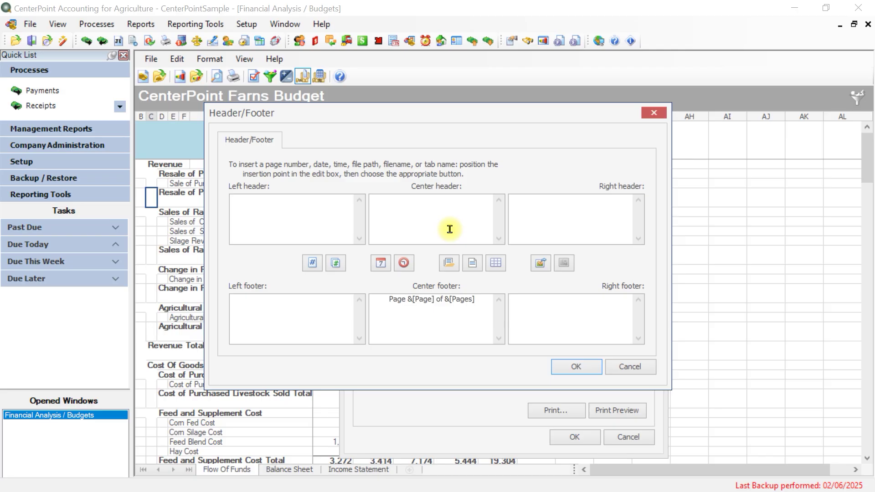
type("CenterPoint Farms Budget")
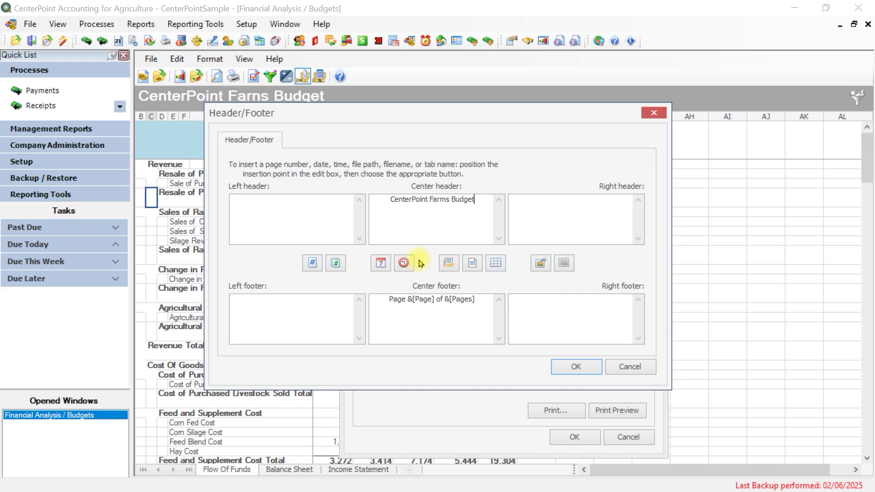
left_click(576, 367)
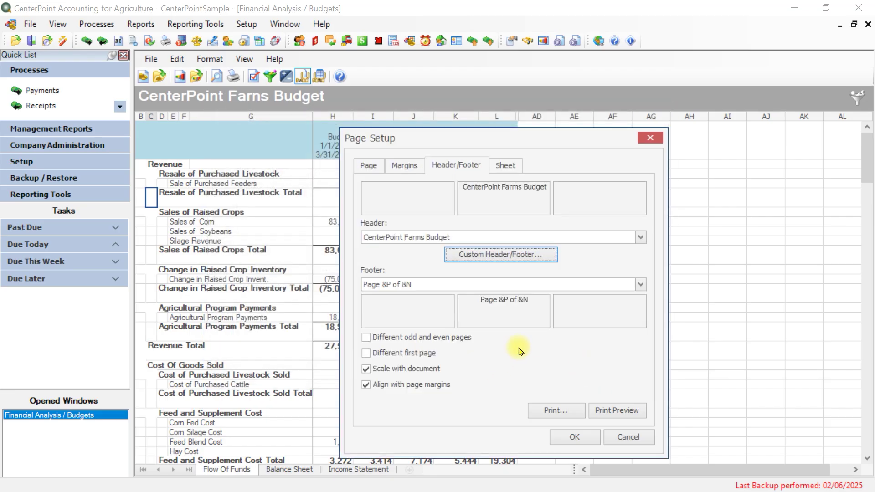
Step: Review the sheet print settings and the range selection for columns to repeat, without choosing any columns
left_click(513, 169)
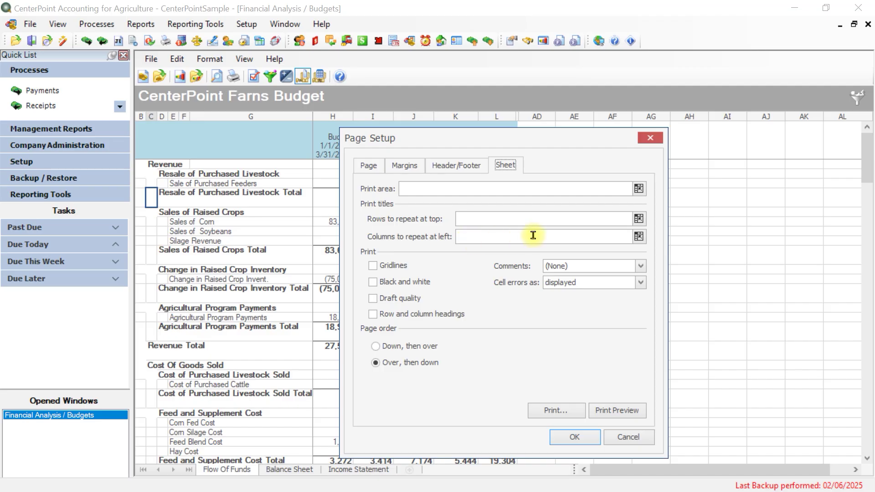
left_click(639, 238)
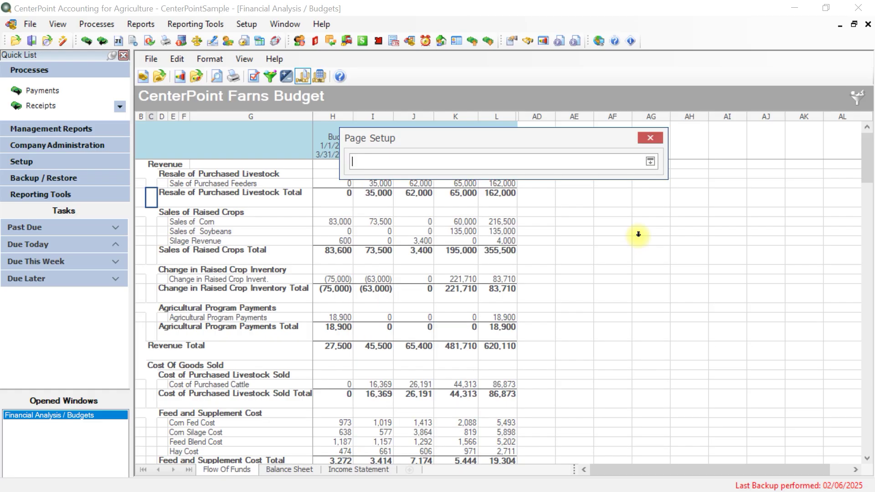
left_click(650, 161)
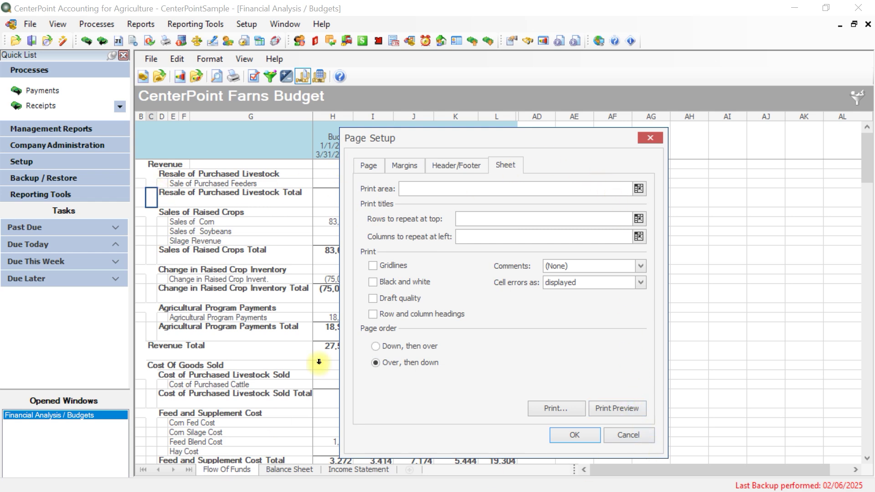
Step: Preview the budget printout, examine the header, footer and page layout across its first pages, and close the preview
left_click(631, 412)
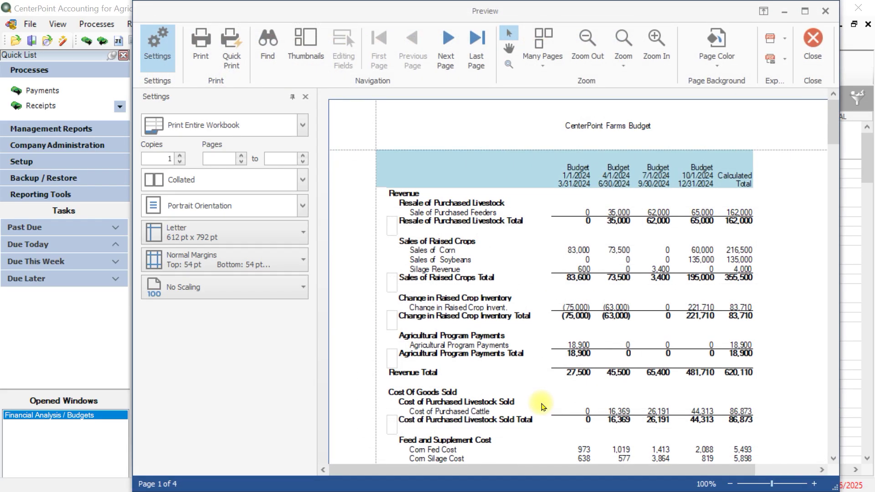
scroll(576, 319, "down", 5)
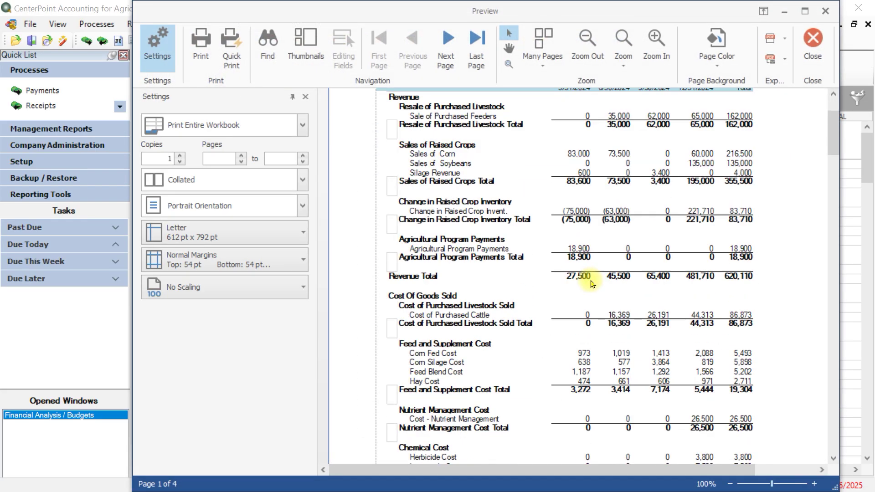
scroll(587, 283, "down", 8)
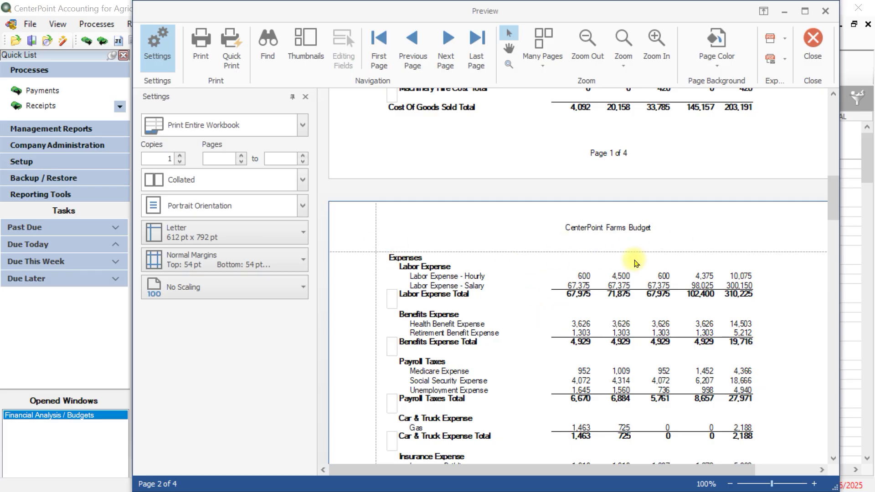
scroll(637, 287, "up", 10)
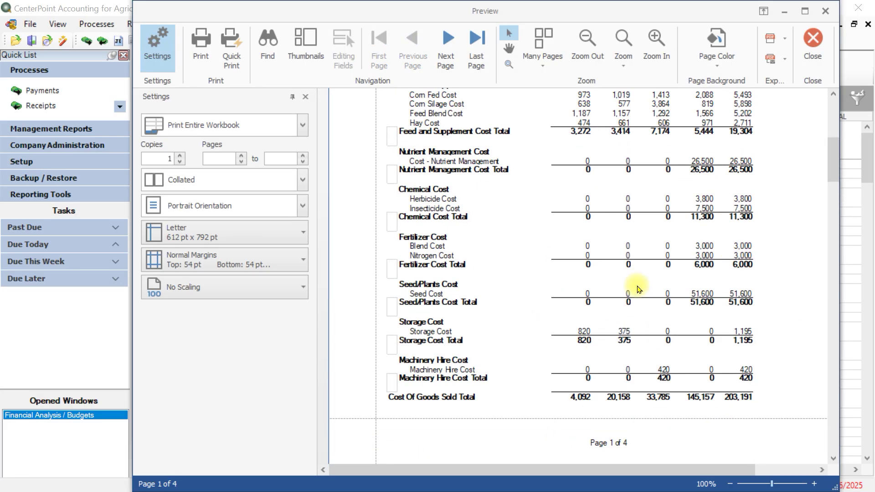
scroll(637, 289, "up", 4)
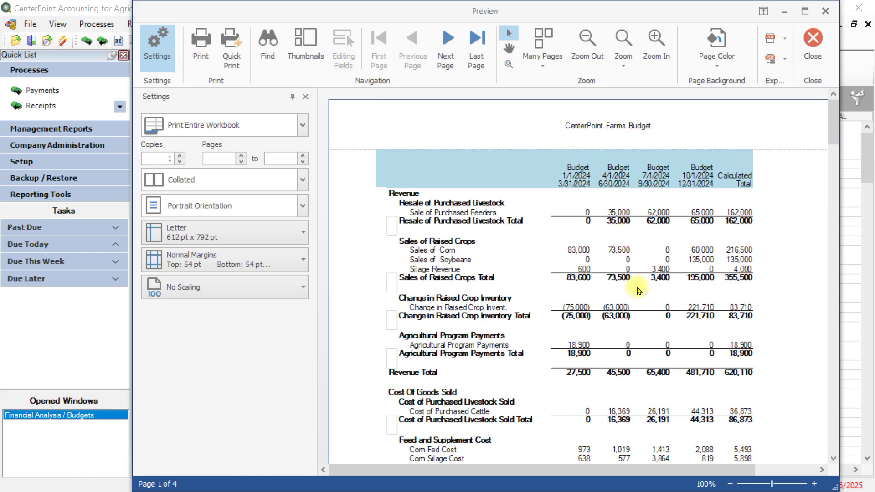
scroll(637, 297, "down", 3)
scroll(637, 297, "down", 5)
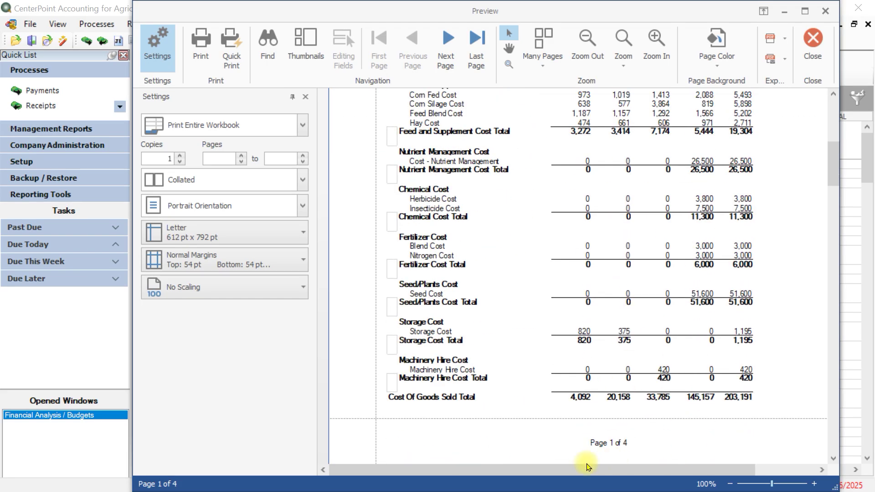
scroll(654, 314, "up", 7)
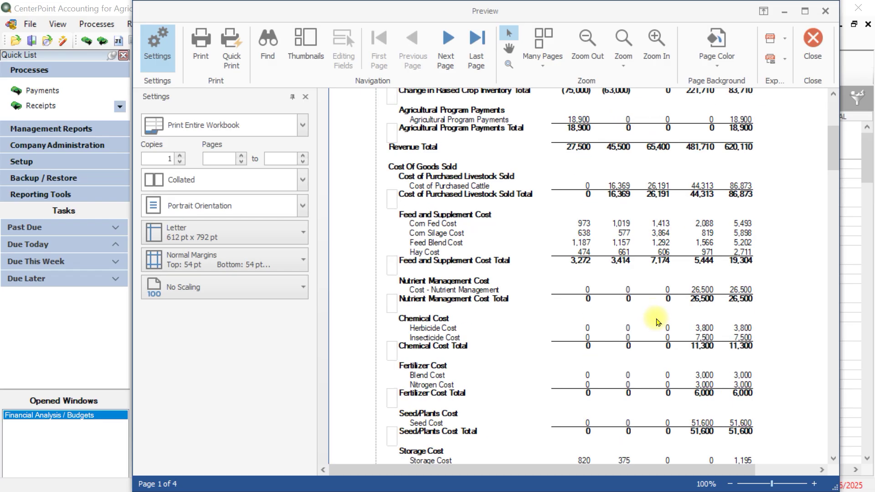
scroll(652, 322, "up", 1)
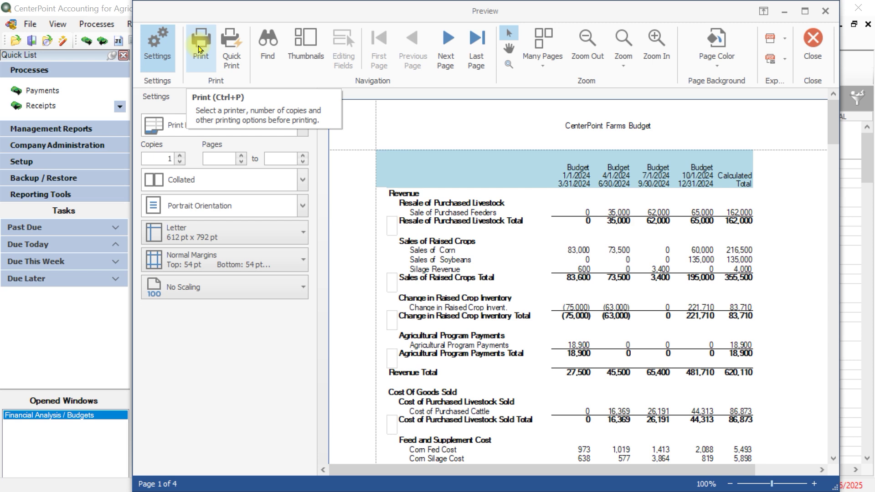
left_click(807, 41)
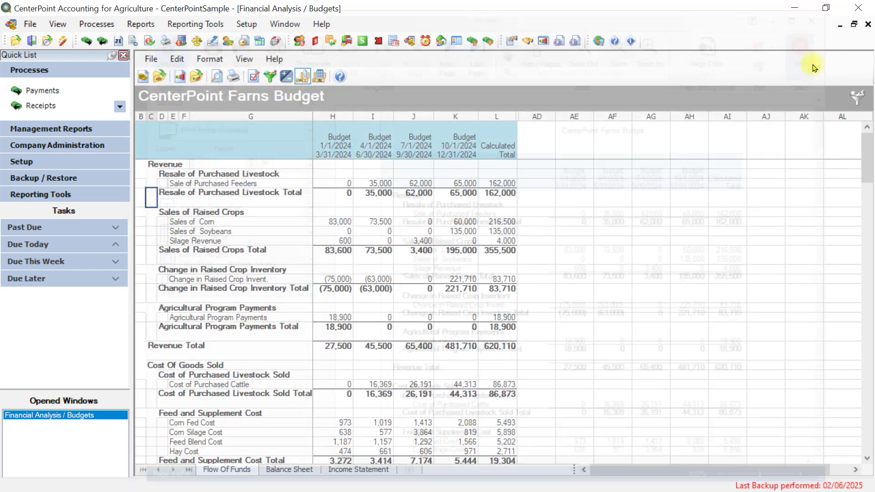